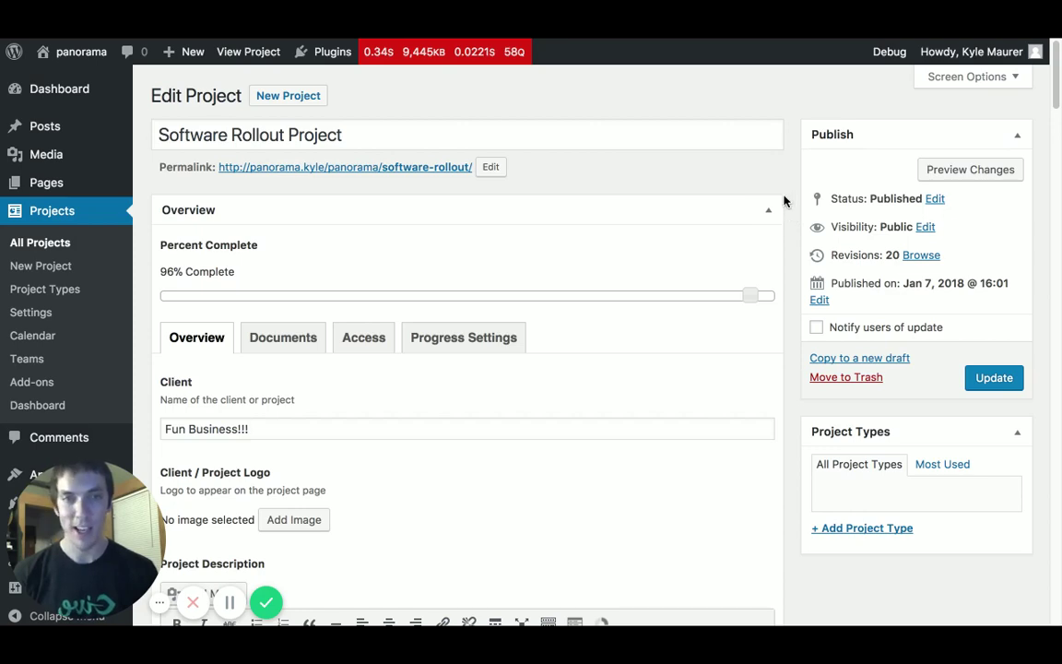
- Go to Project Panorama's Notifications settings and show the three Scheduled Notifications
scroll(784, 210, down, 2)
scroll(784, 210, up, 2)
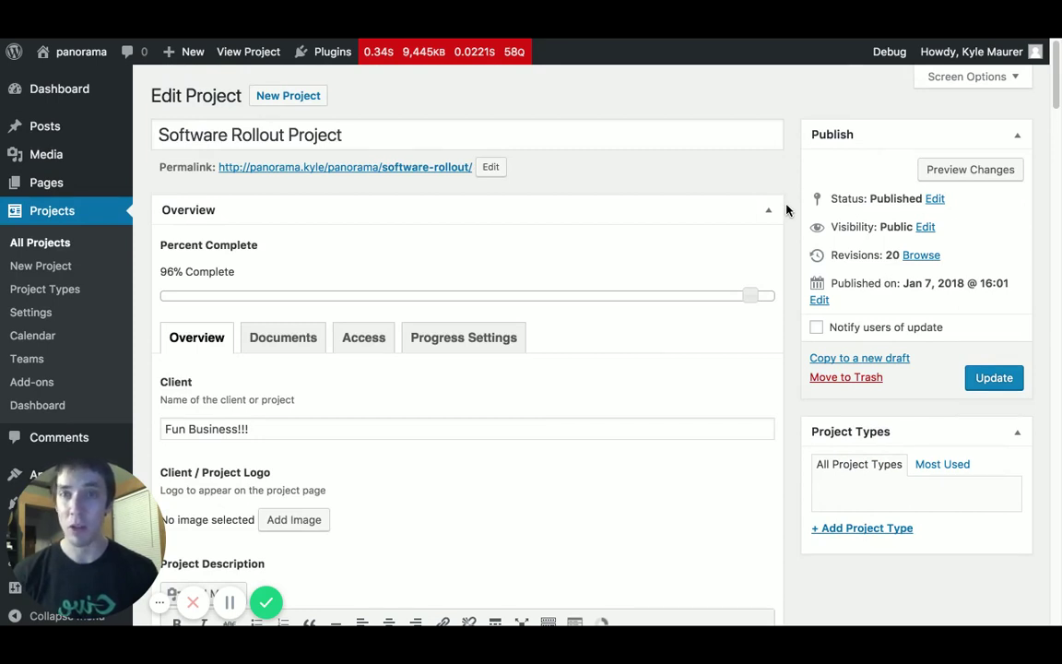
scroll(784, 210, down, 7)
scroll(786, 211, down, 19)
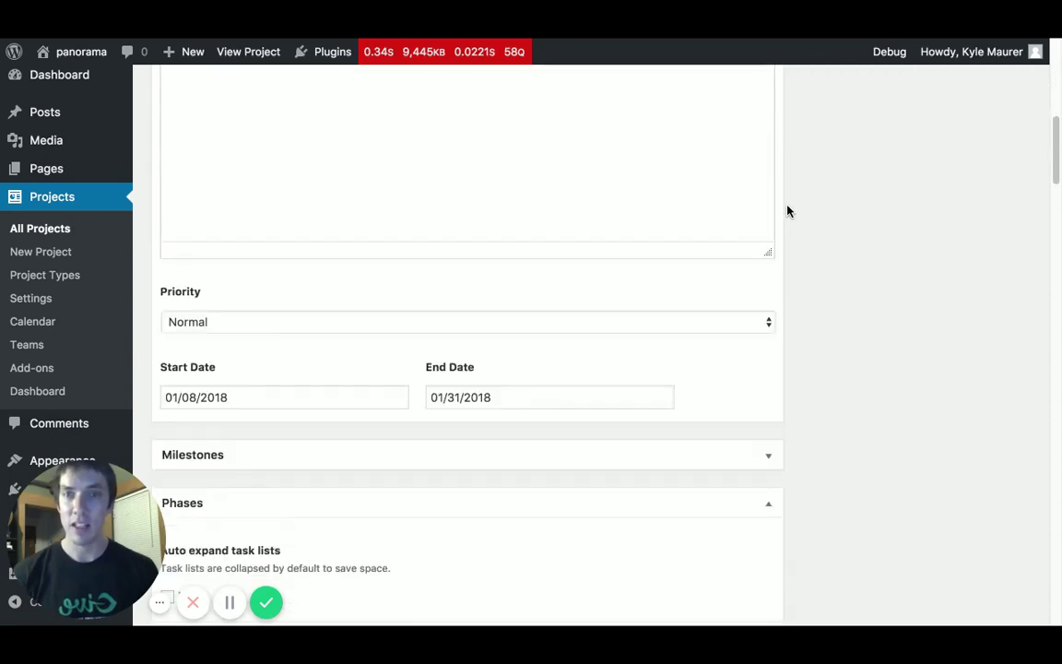
scroll(787, 211, down, 20)
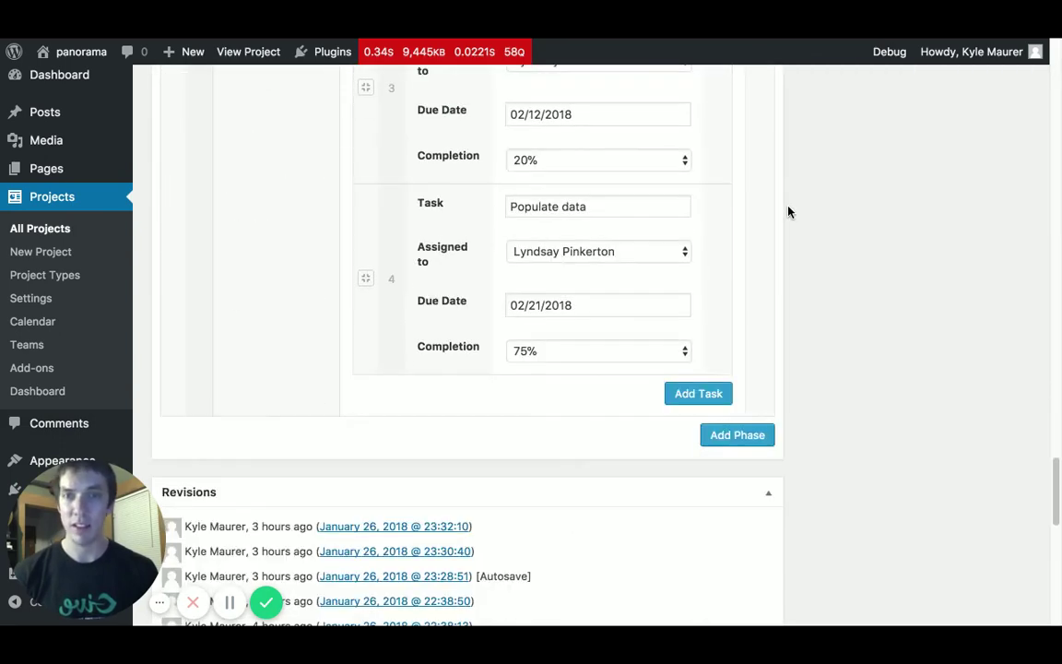
scroll(787, 212, up, 20)
scroll(787, 212, up, 10)
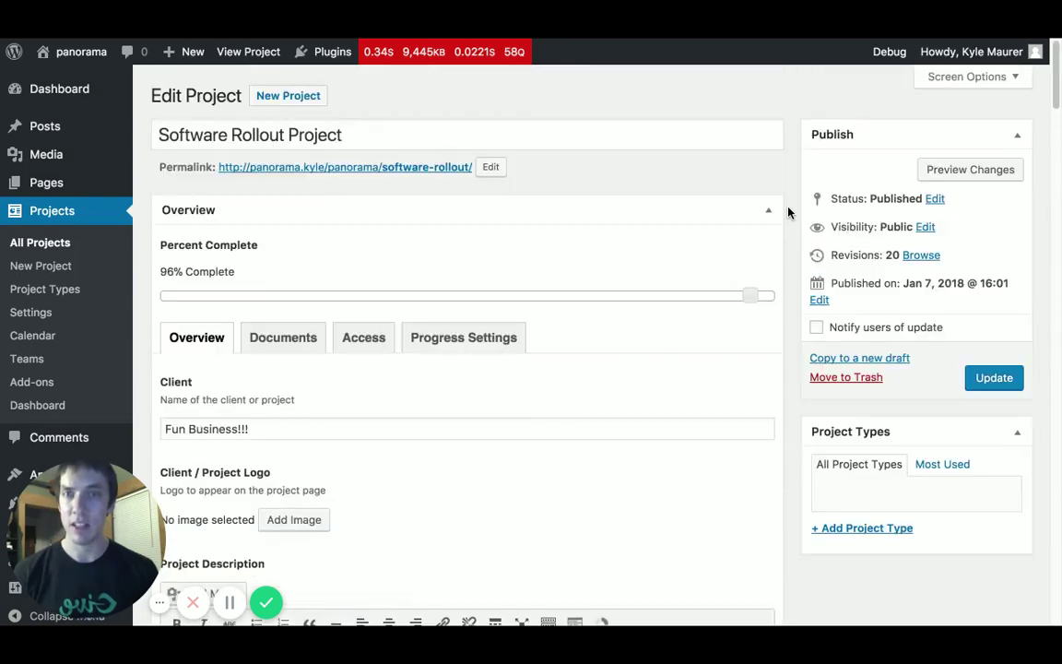
click(79, 315)
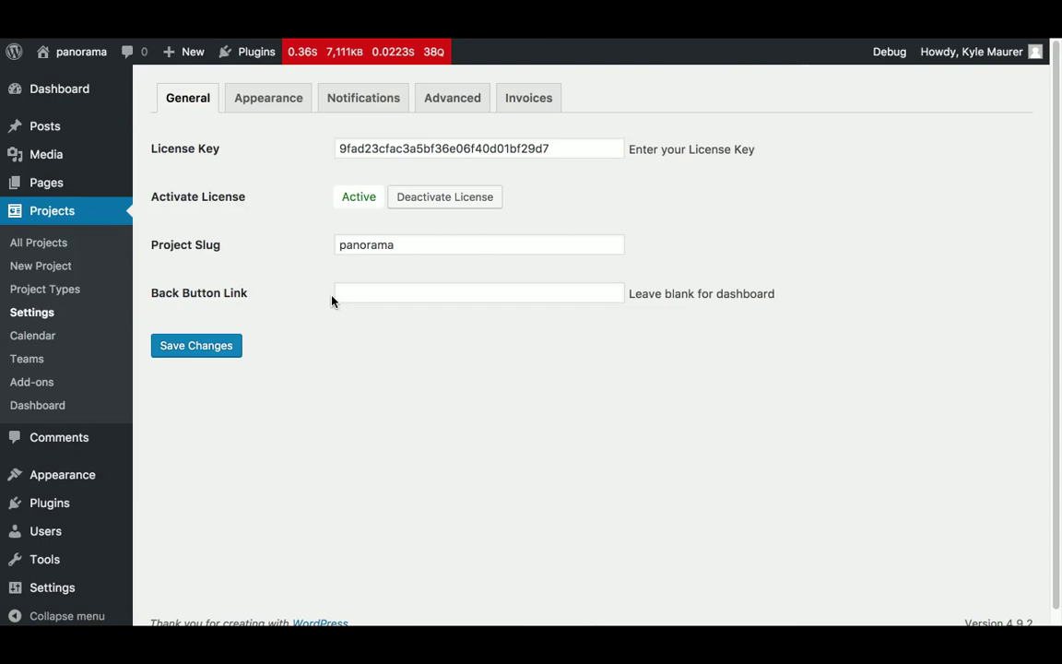
click(351, 104)
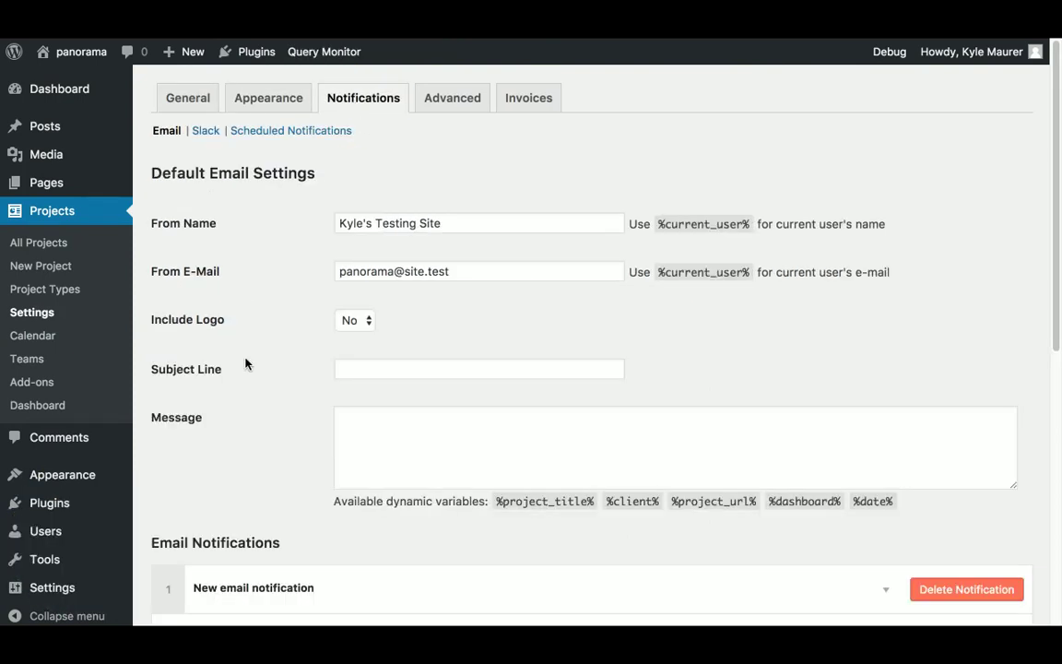
click(272, 133)
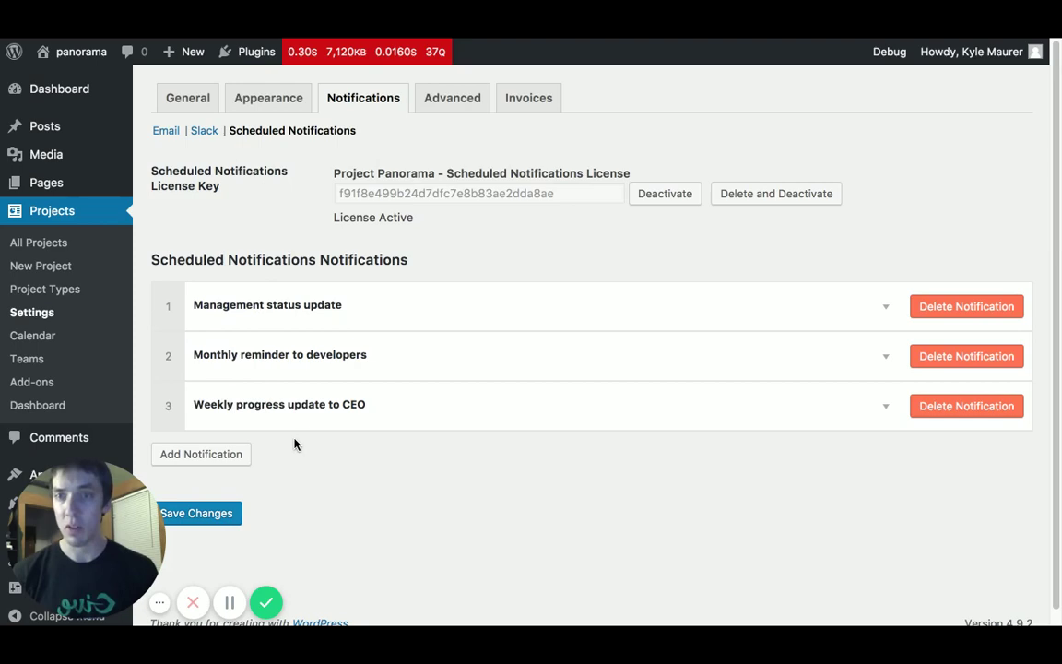
- Expand the Management status update notification and check its hourly schedule and Software Rollout Project
click(298, 309)
scroll(302, 313, down, 4)
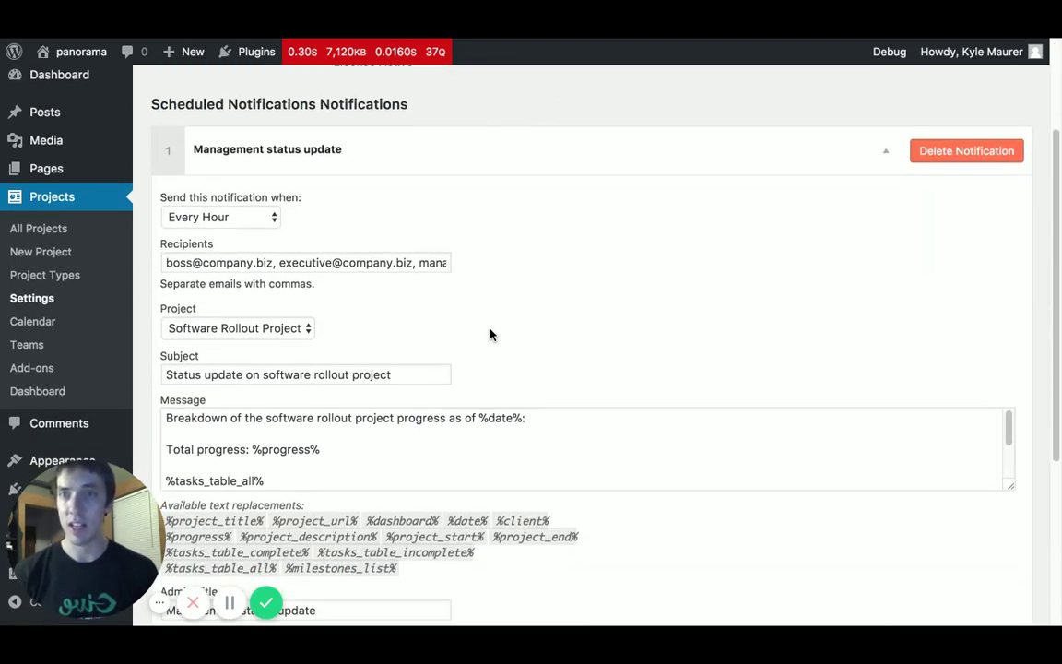
click(221, 218)
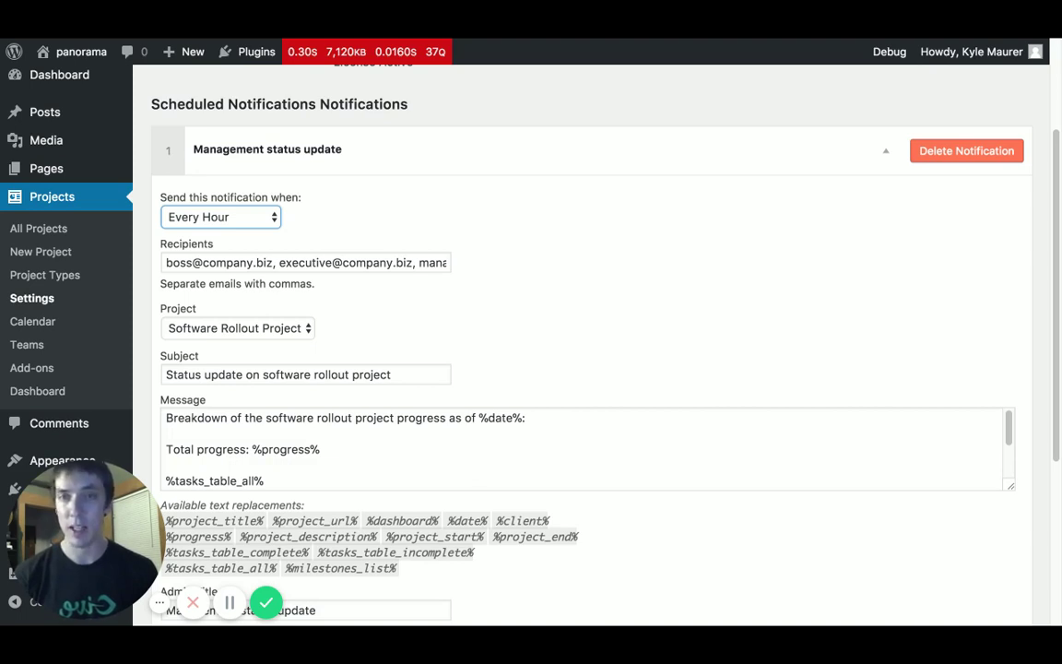
click(258, 328)
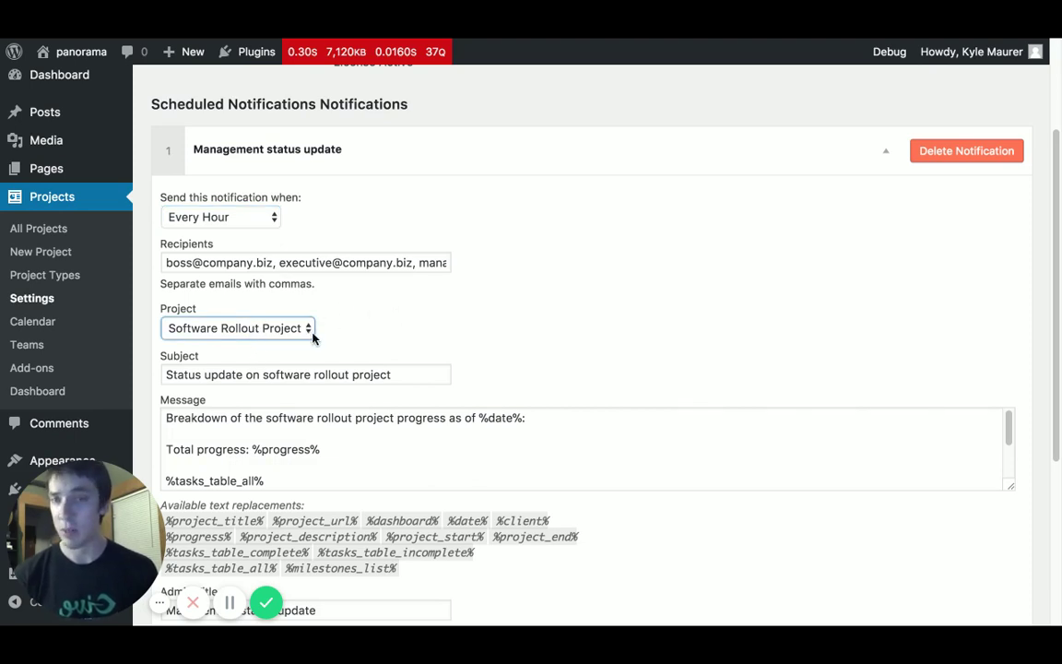
- Review the notification's subject line, leaving it unchanged
scroll(330, 315, down, 2)
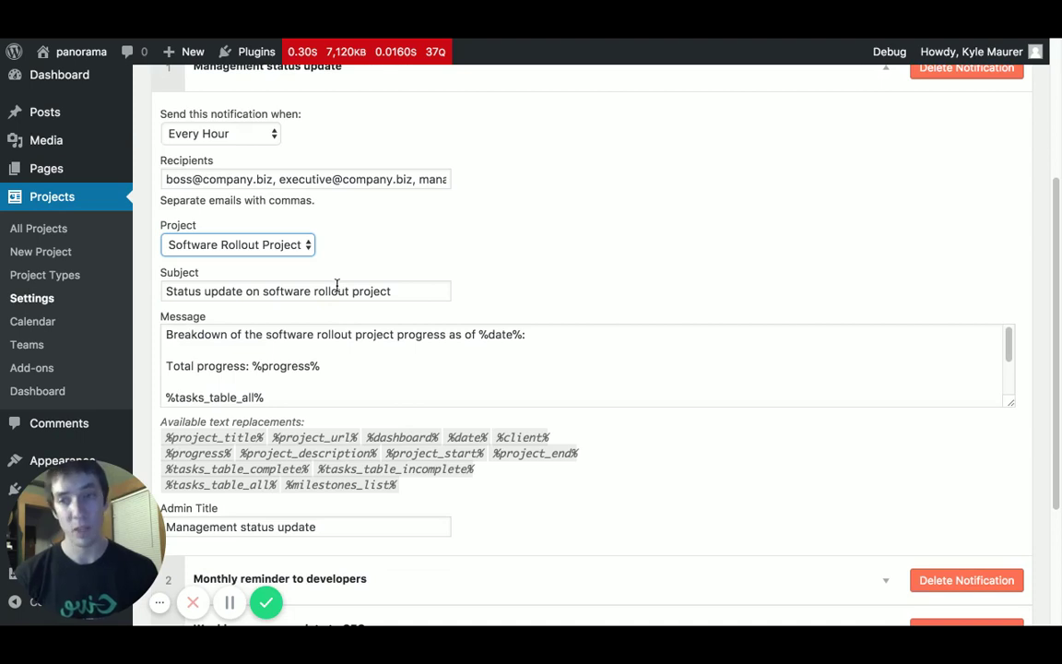
scroll(322, 281, down, 1)
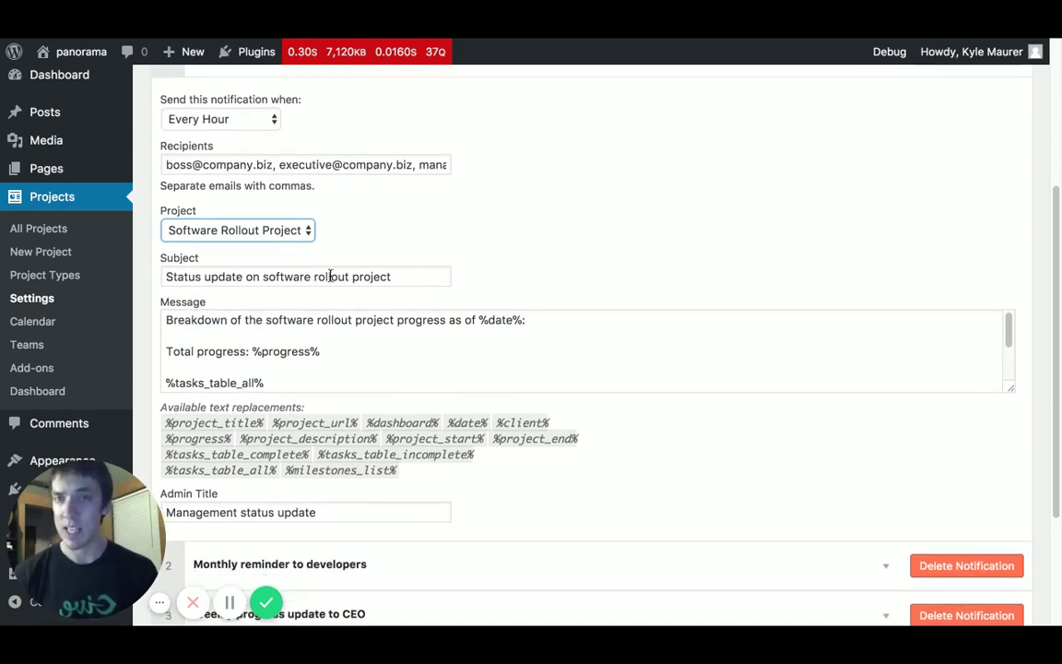
double_click(252, 276)
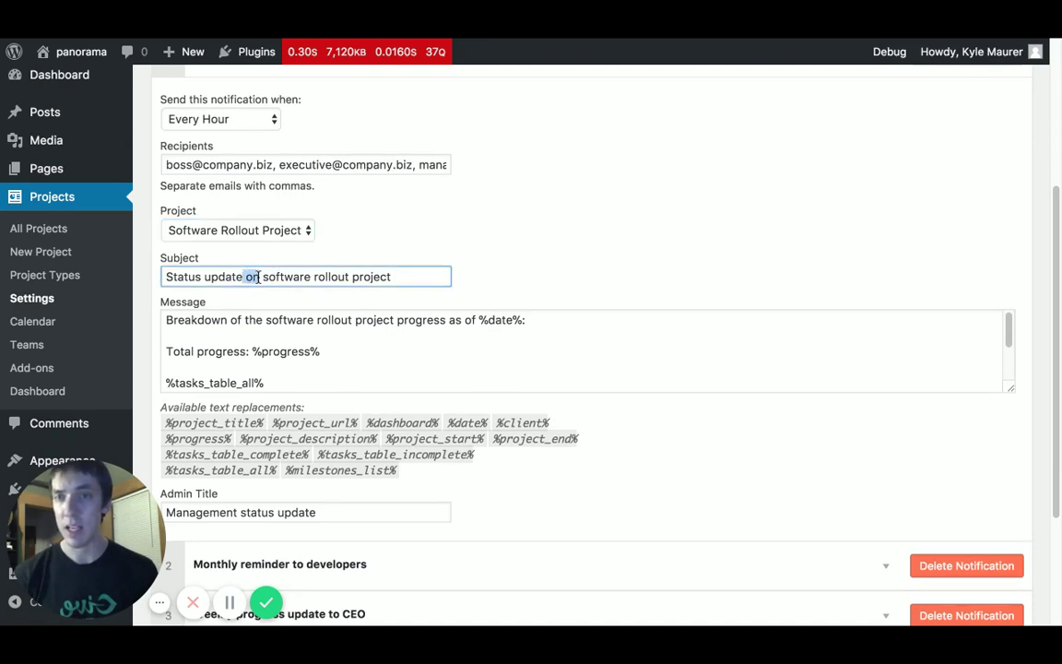
click(248, 276)
click(496, 282)
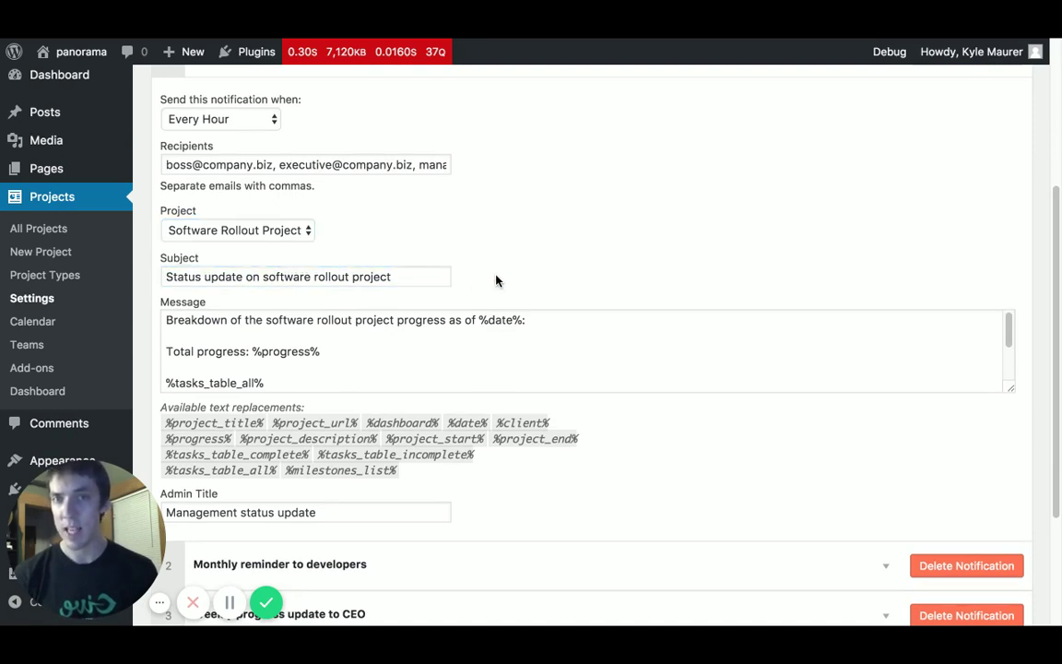
scroll(491, 287, down, 1)
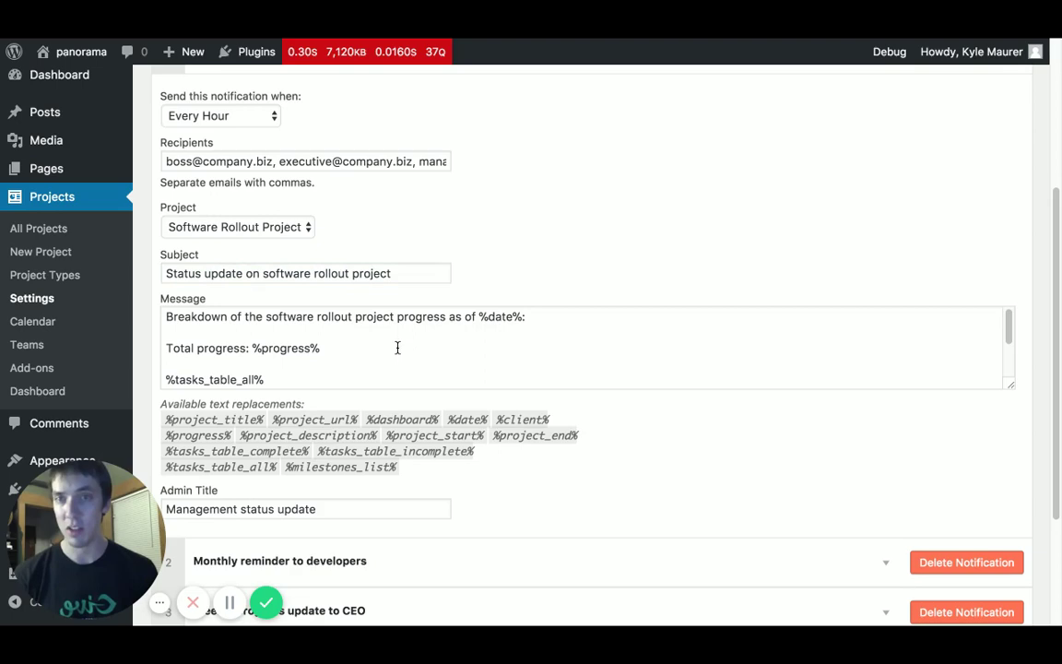
scroll(411, 365, down, 1)
- Drag the Message box taller so the whole status update message is visible
scroll(411, 365, up, 5)
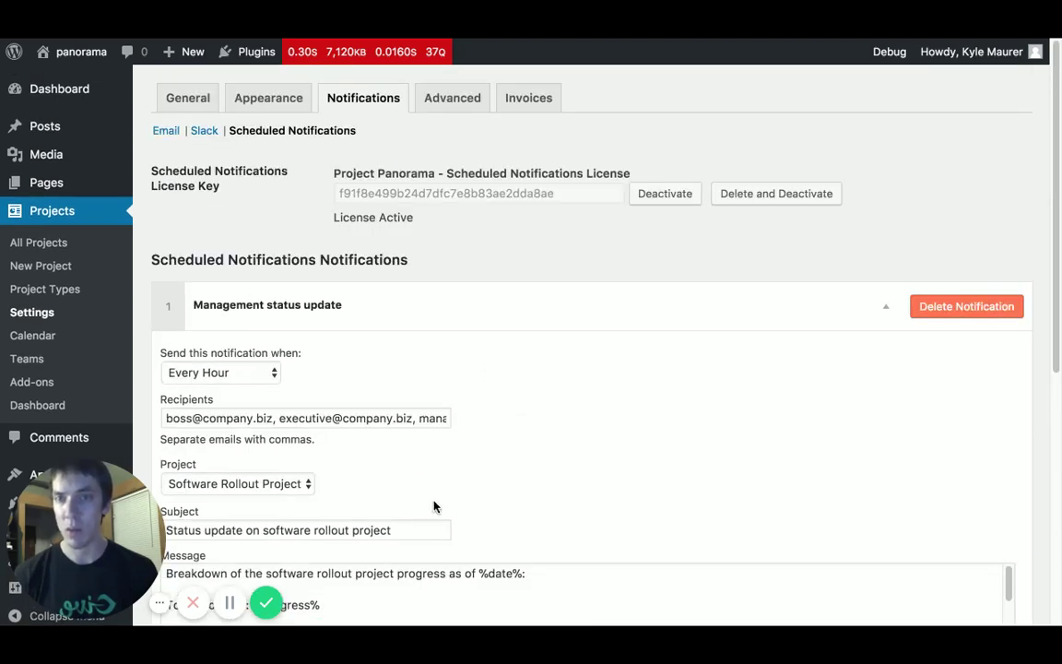
scroll(557, 361, down, 5)
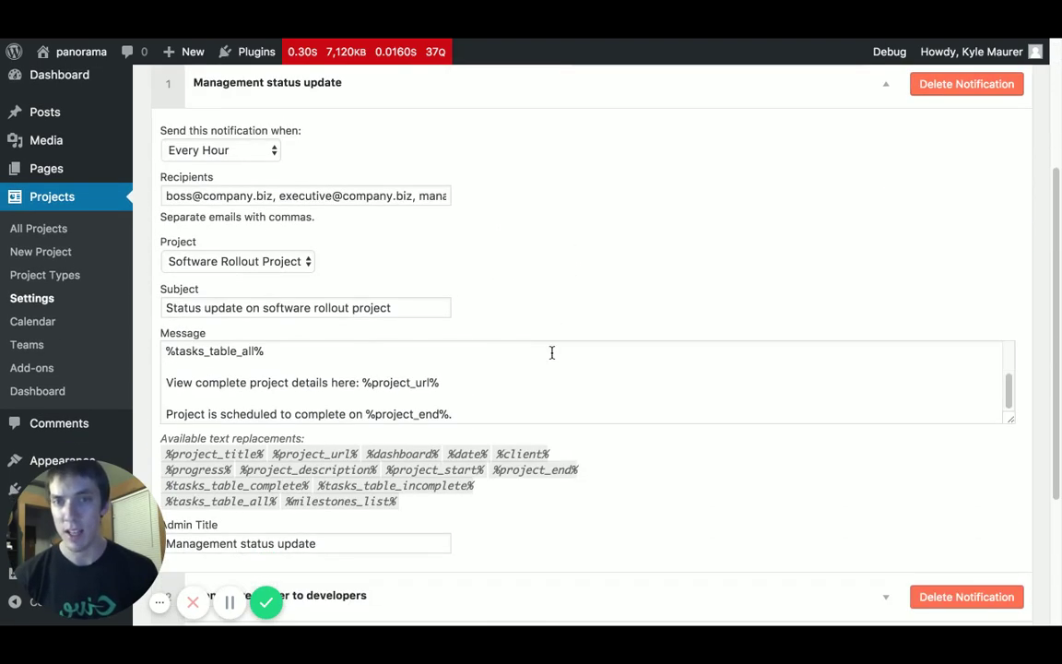
scroll(517, 383, down, 1)
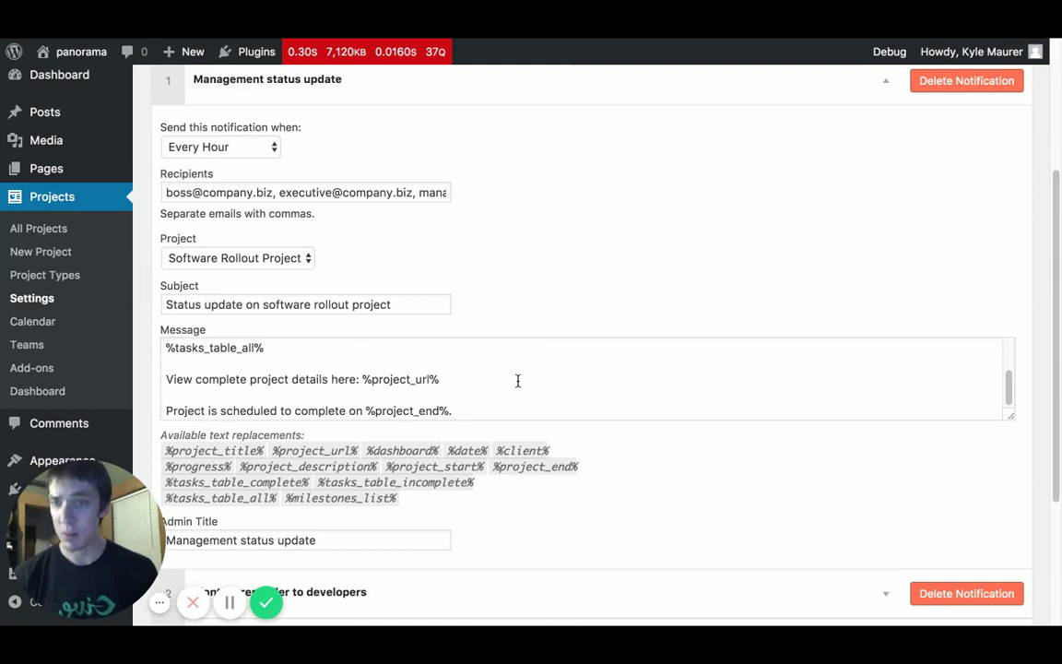
scroll(517, 378, down, 1)
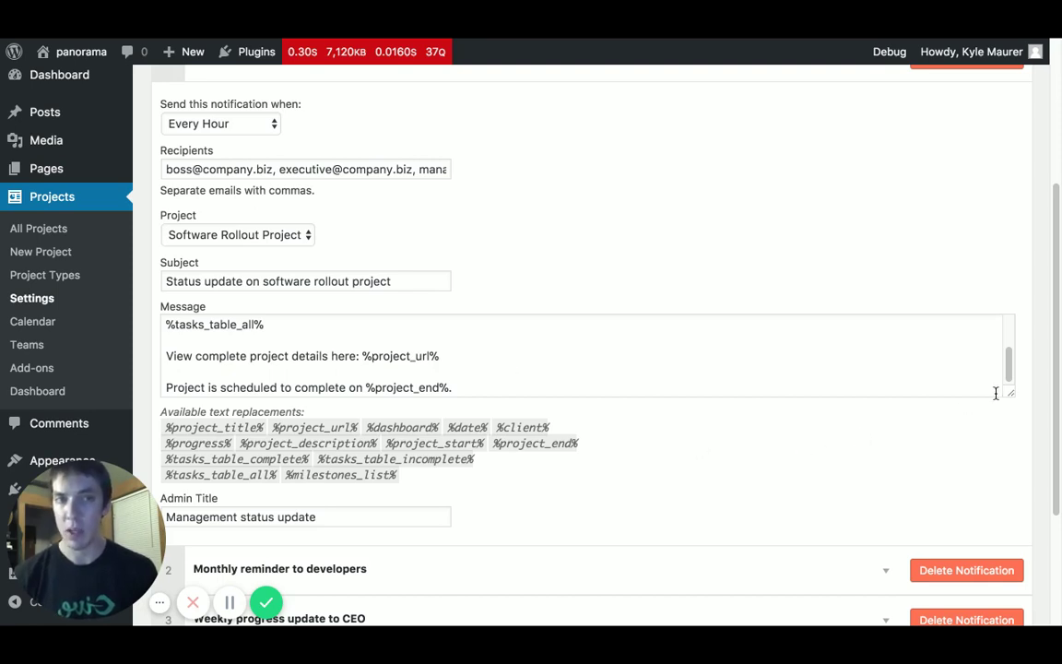
drag(1008, 401, 1007, 477)
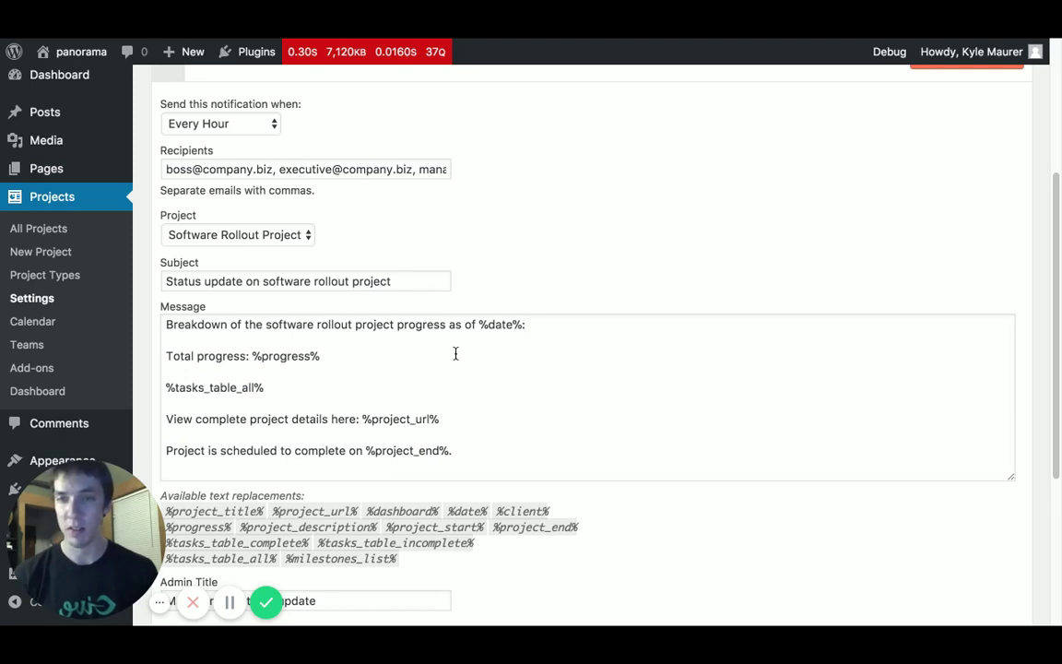
- Scroll further down to review the notification's Admin Title field
scroll(374, 362, down, 1)
scroll(332, 405, down, 3)
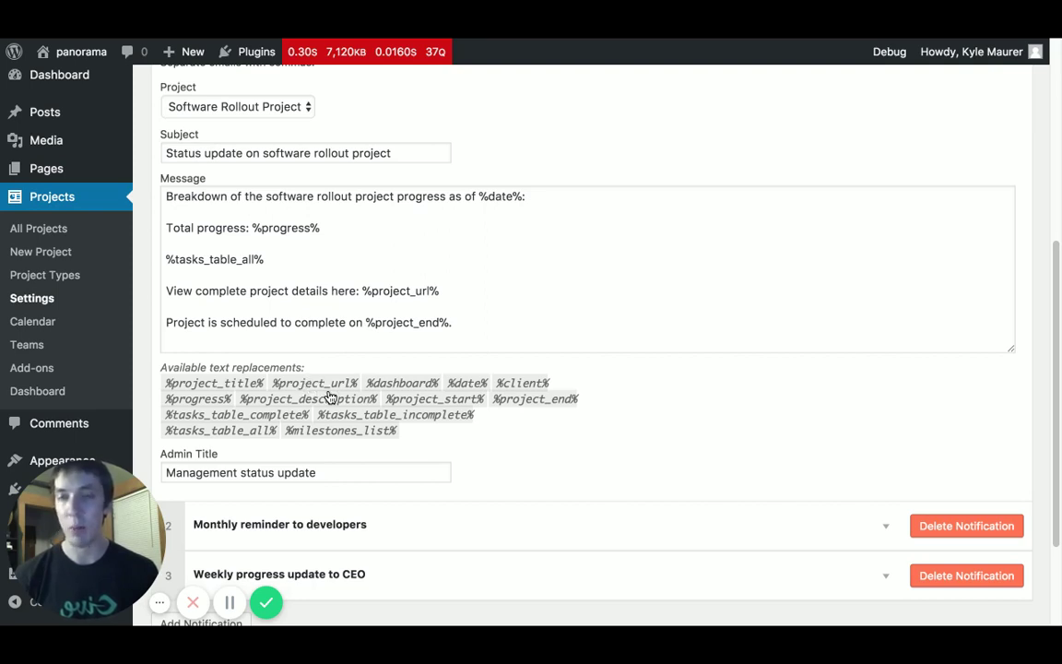
scroll(325, 383, down, 1)
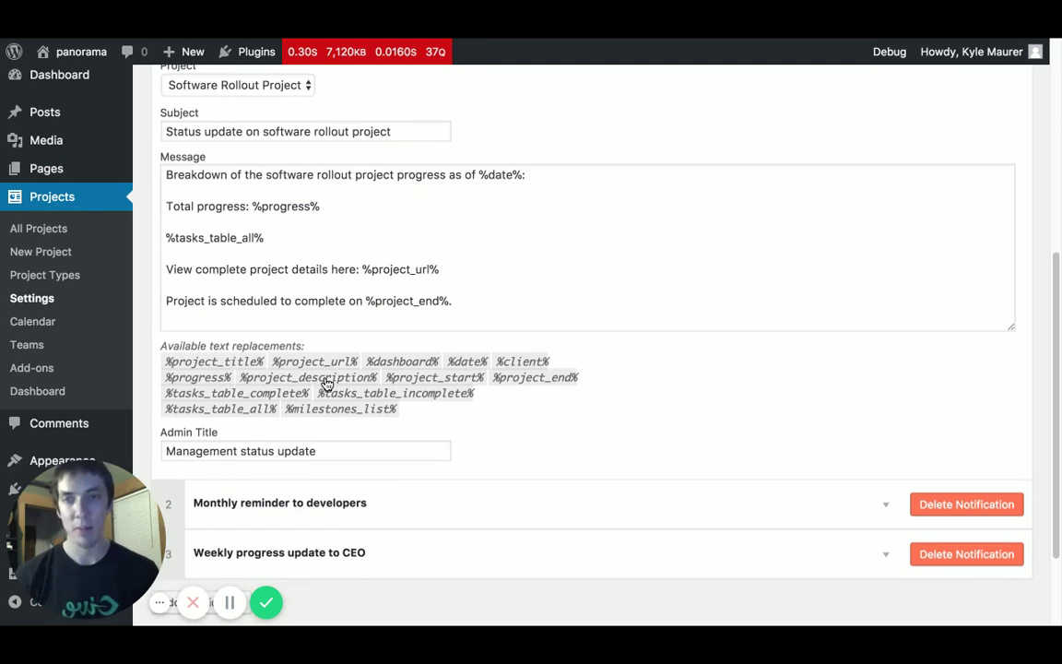
drag(340, 448, 152, 451)
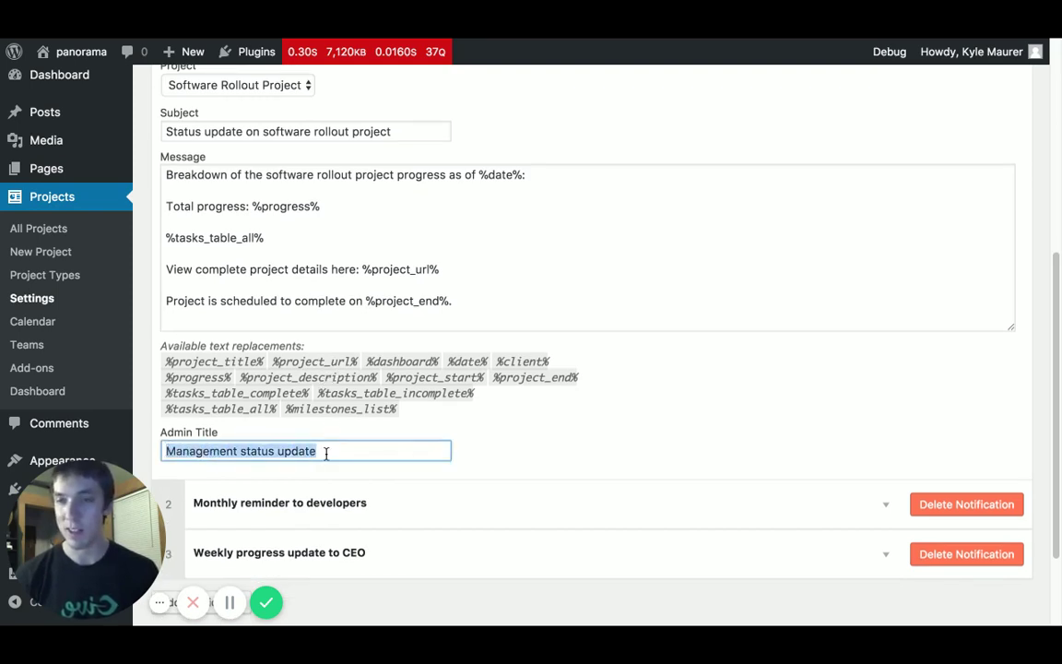
scroll(486, 422, up, 3)
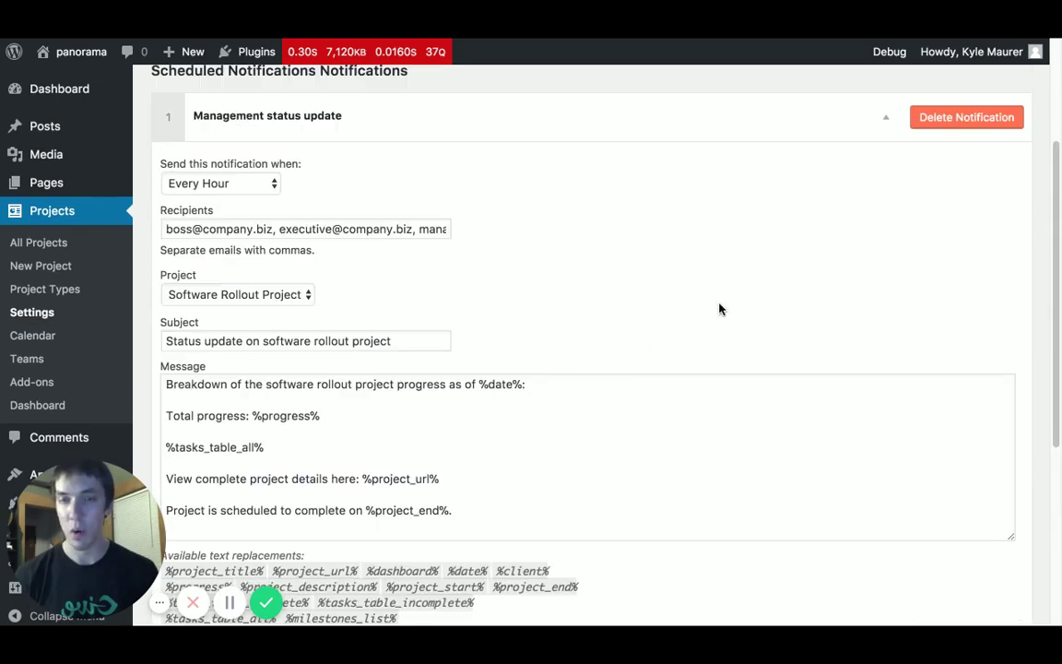
- Collapse the Management status update and add four blank scheduled notifications, collapsing each one
click(877, 123)
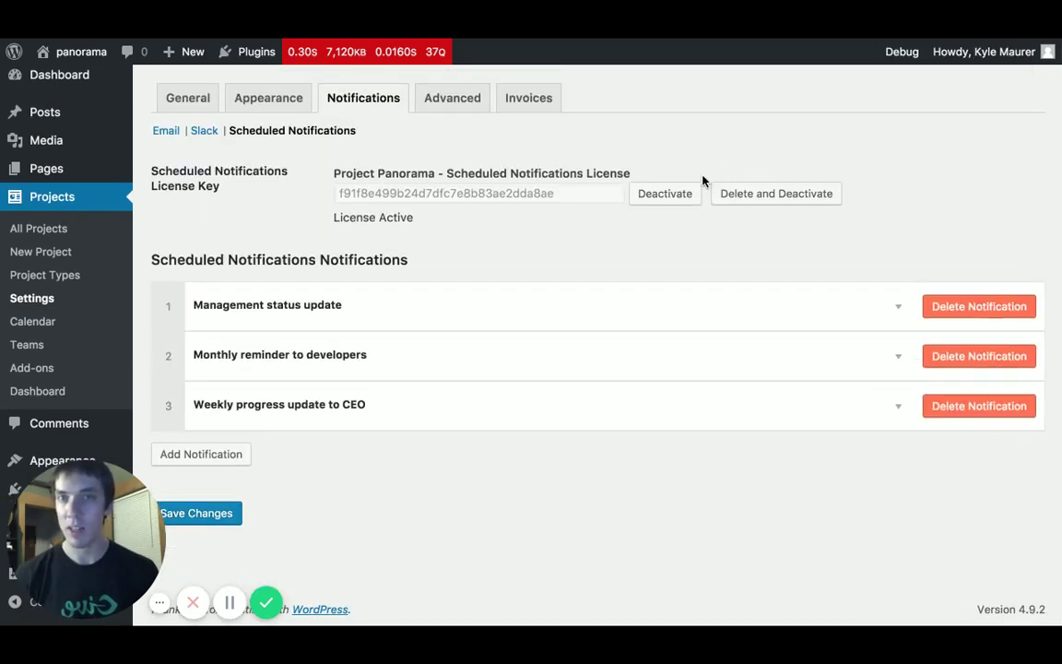
click(209, 455)
scroll(274, 401, down, 2)
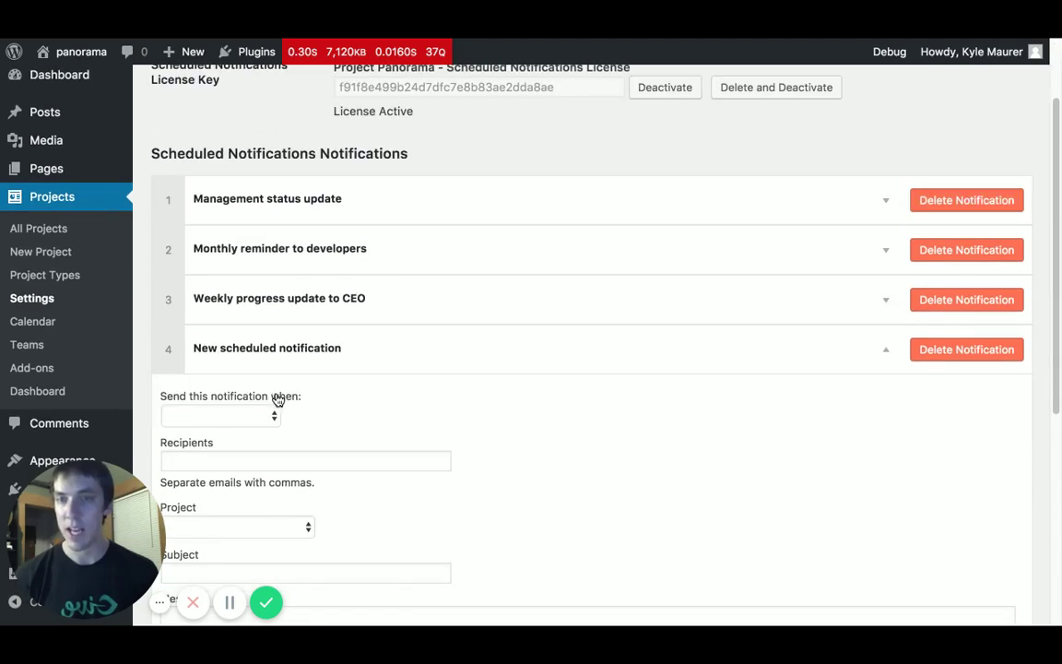
click(551, 370)
click(226, 482)
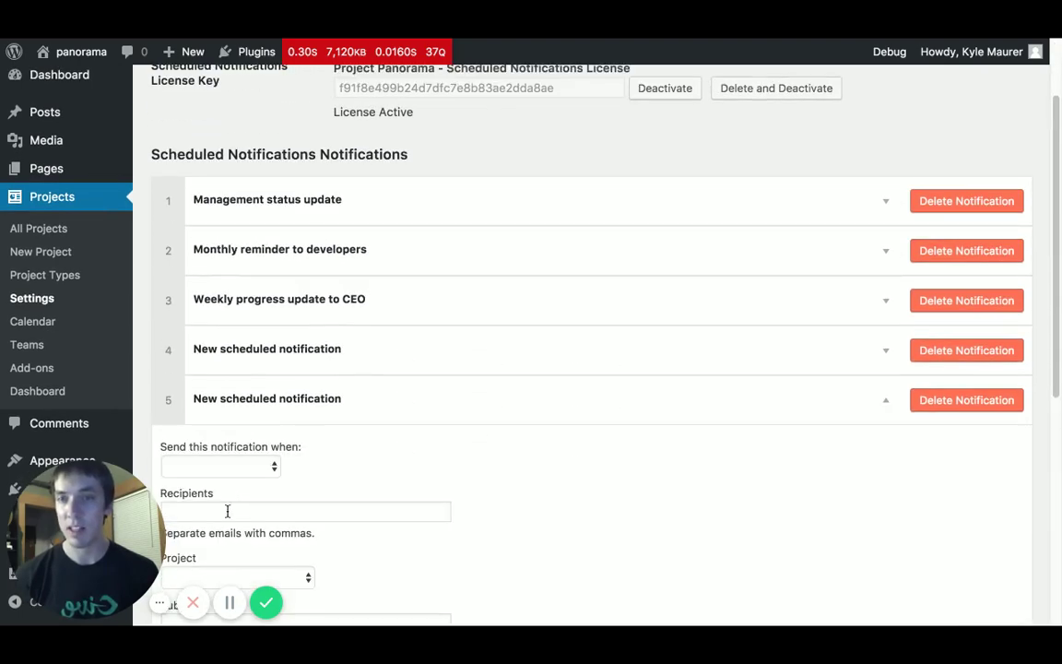
scroll(249, 479, down, 1)
click(329, 369)
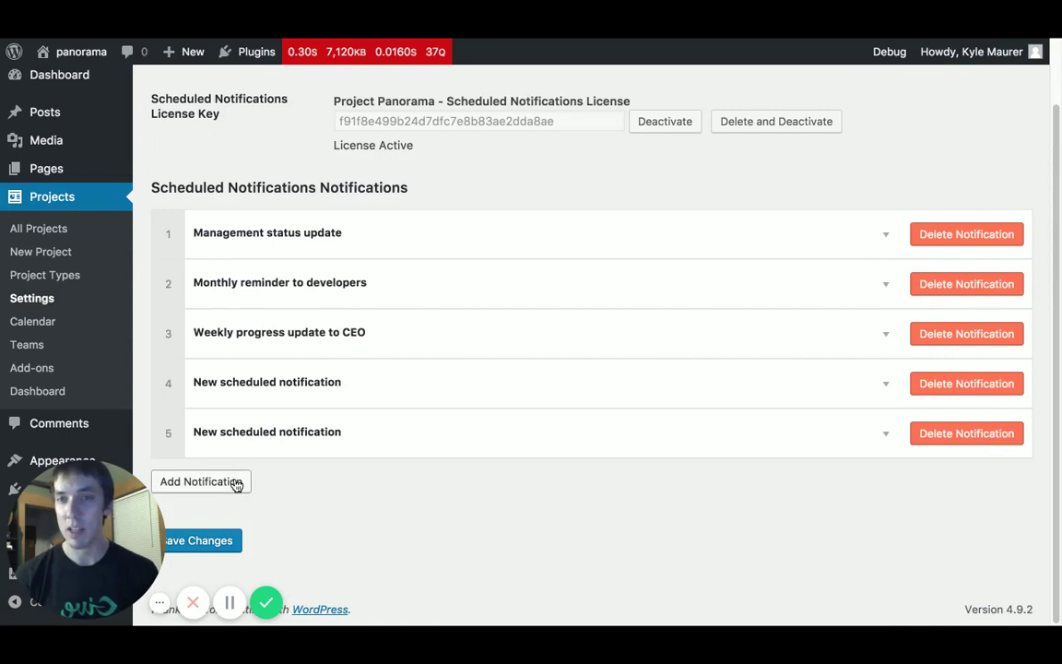
click(237, 485)
click(286, 422)
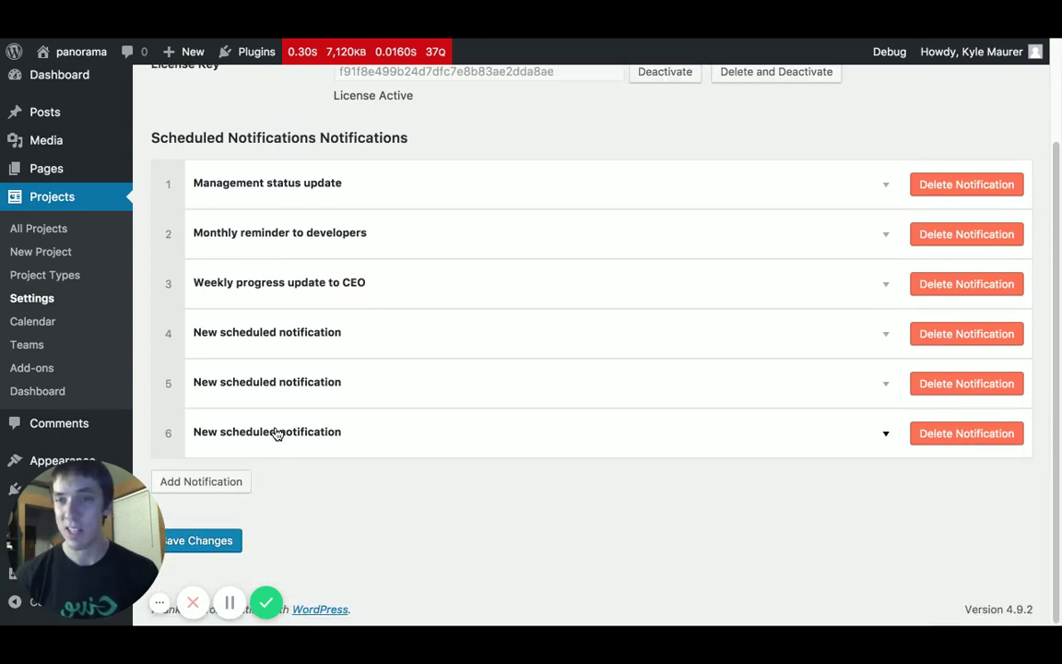
click(230, 487)
click(280, 470)
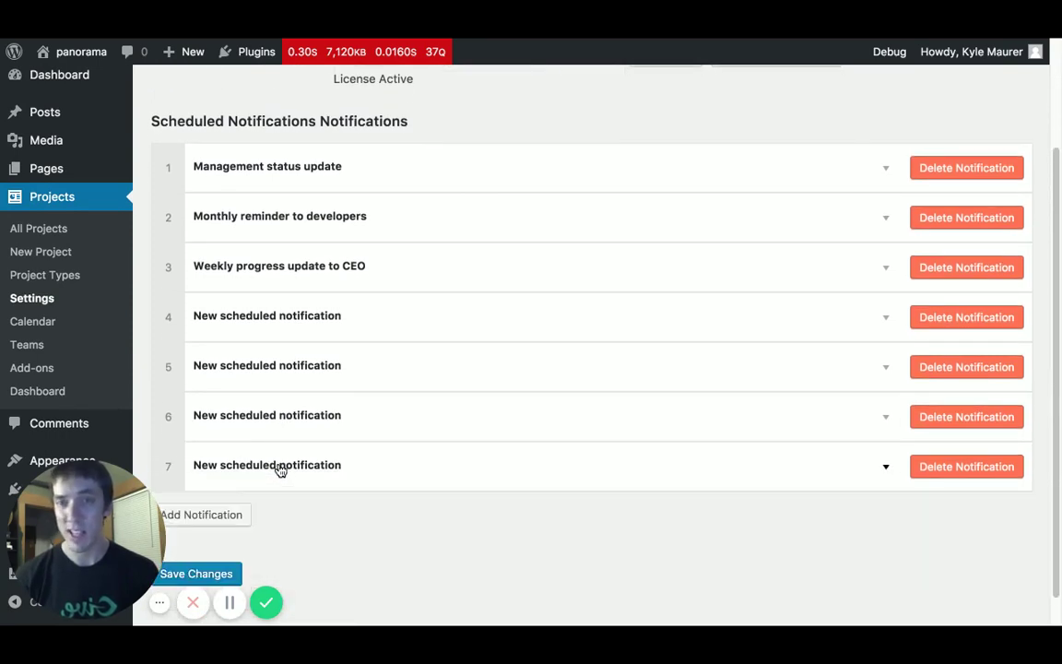
scroll(332, 448, down, 1)
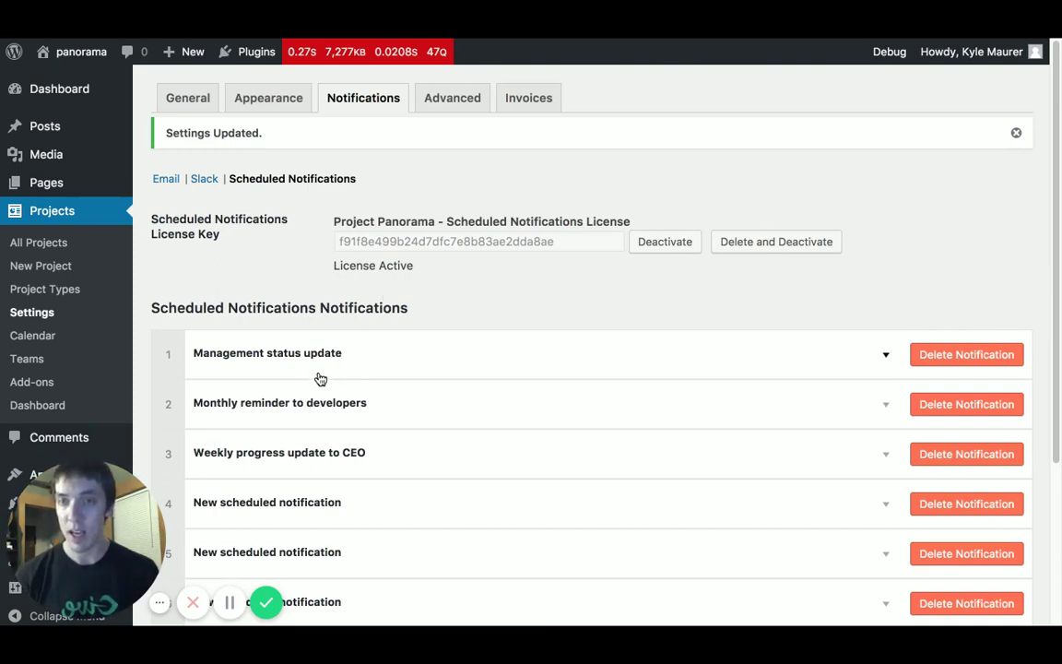
click(316, 405)
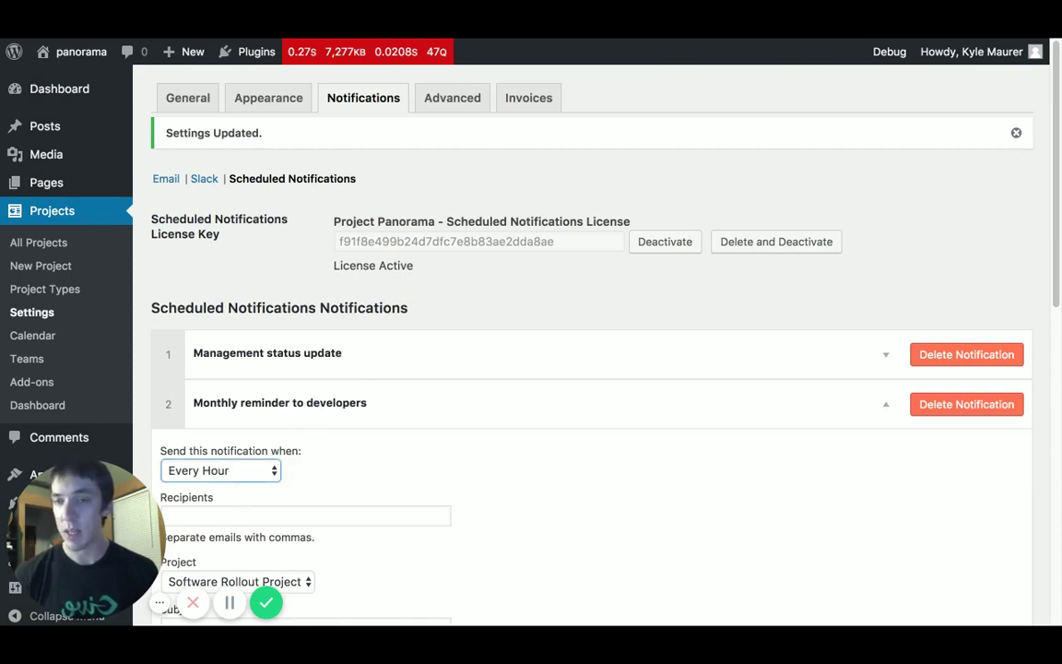
click(313, 403)
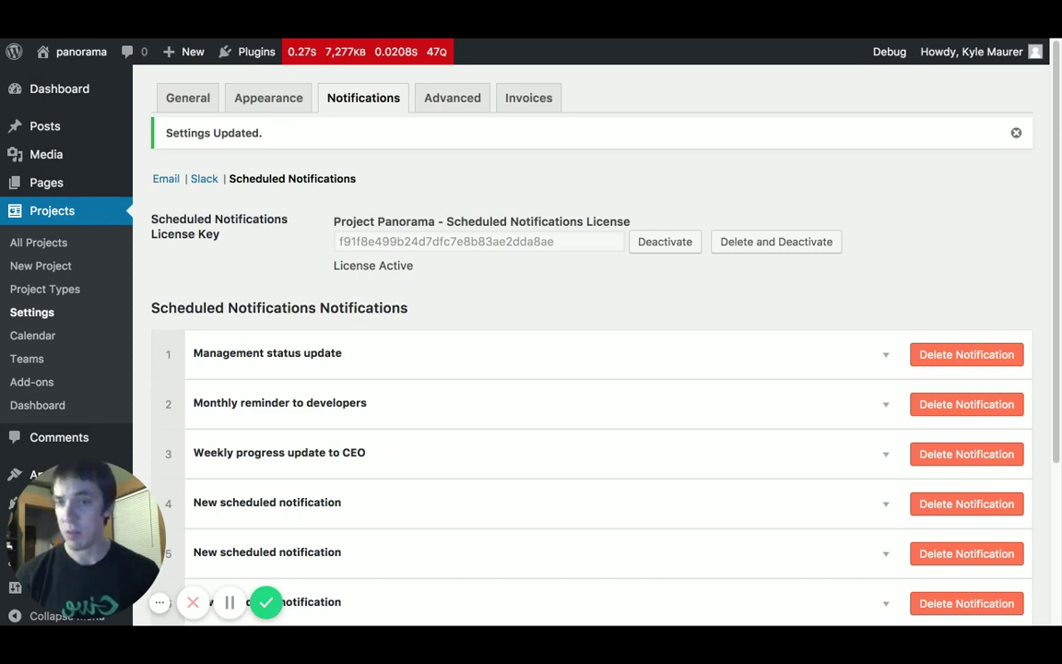
scroll(590, 369, down, 1)
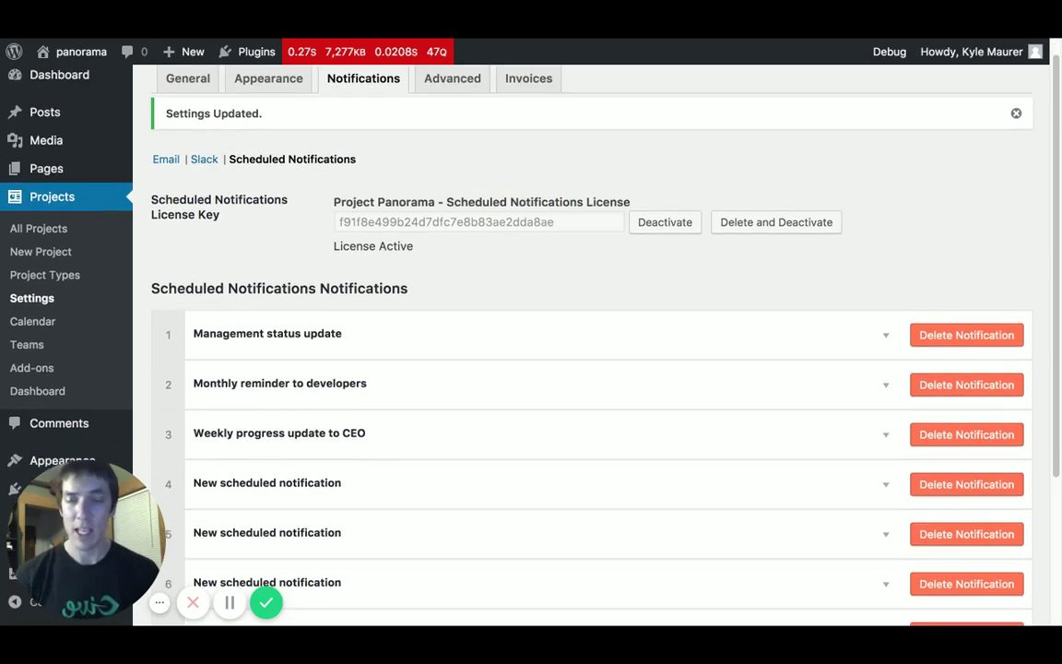
scroll(590, 368, down, 1)
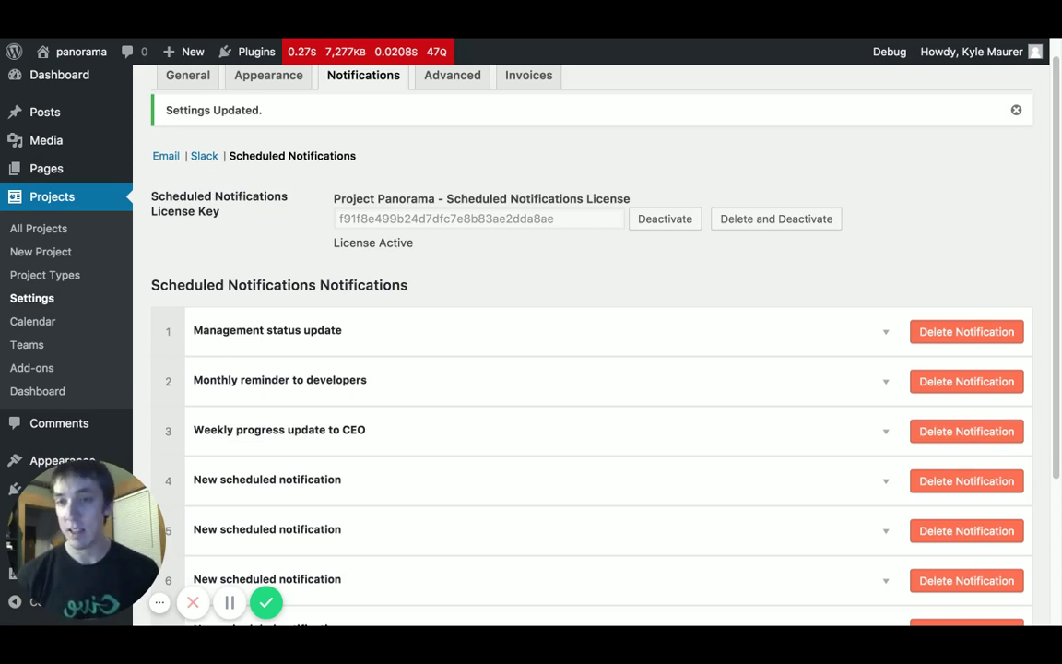
scroll(322, 304, down, 3)
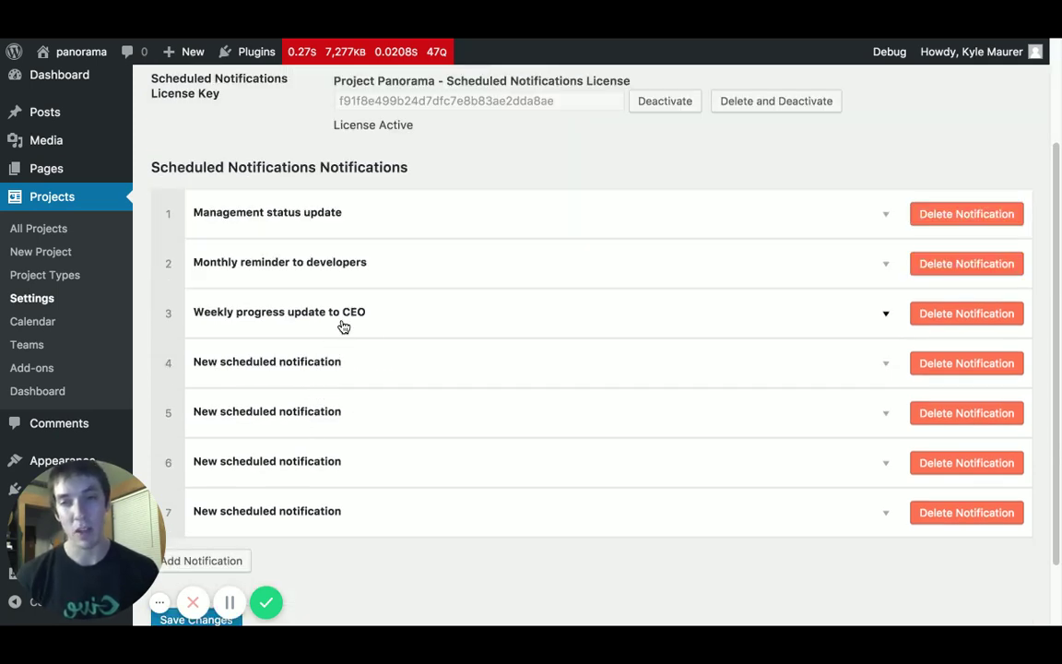
scroll(340, 324, down, 2)
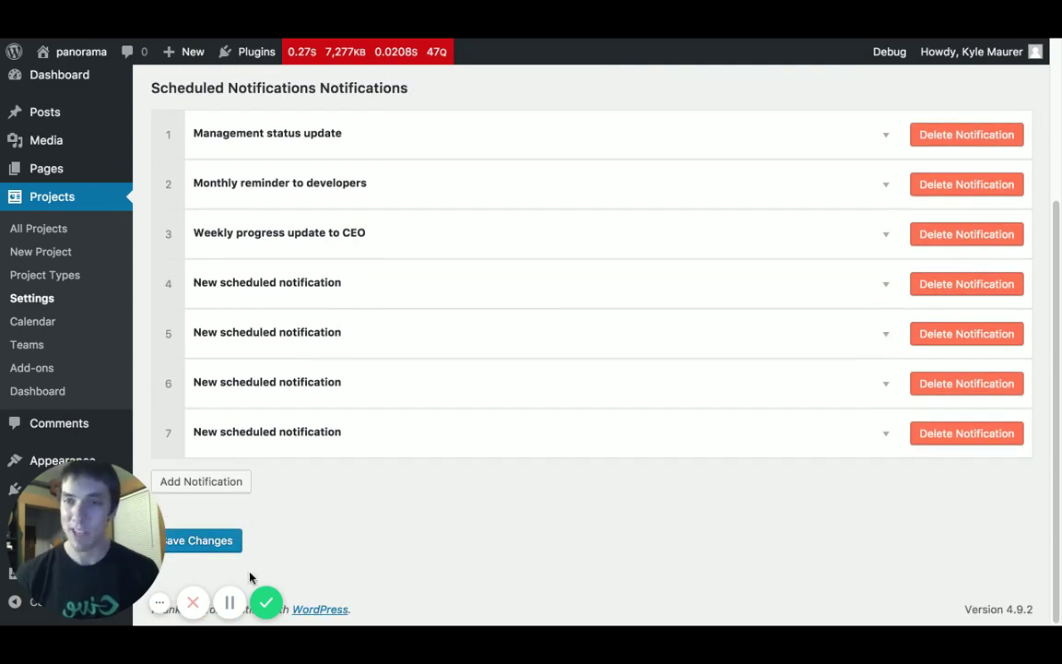